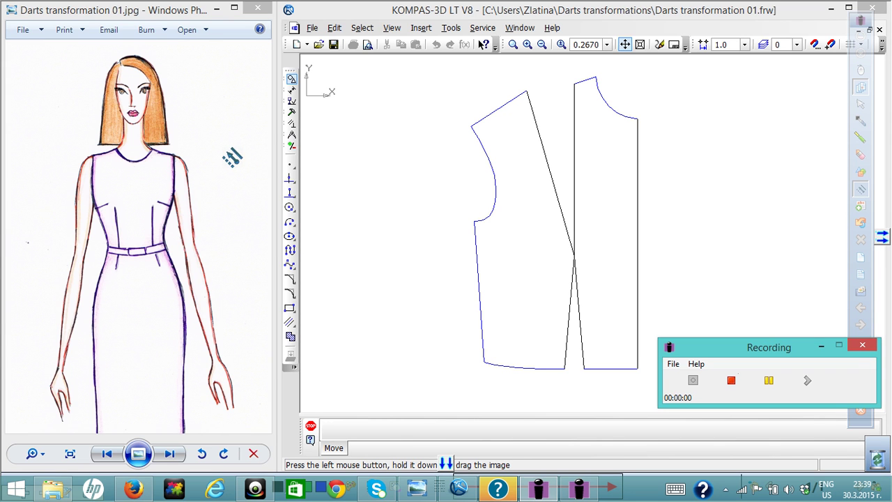
# - Draw a red arrow over the reference sketch pointing at the bodice dart
pyautogui.moveTo(227, 152)
pyautogui.mouseDown()
pyautogui.moveTo(188, 173)
pyautogui.moveTo(171, 203)
pyautogui.mouseUp()
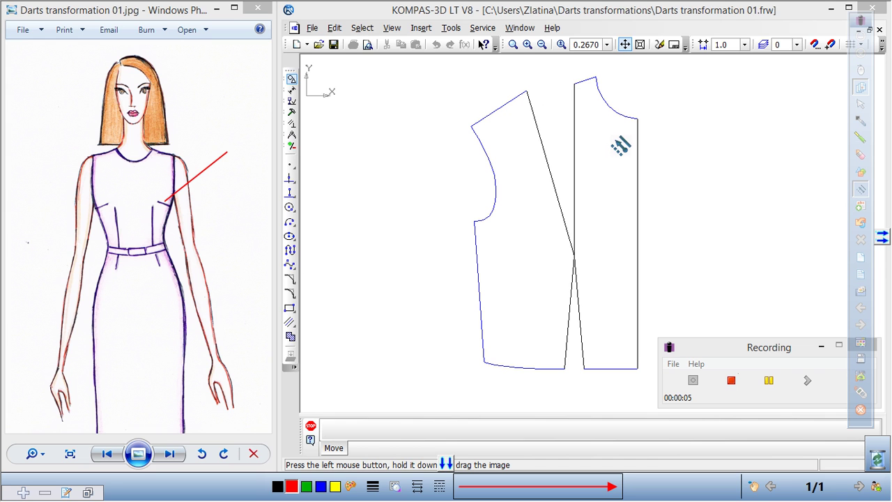
# - Point red arrows at the right piece and the left piece's side seam, then clear them
pyautogui.moveTo(615, 139); pyautogui.dragTo(584, 176)
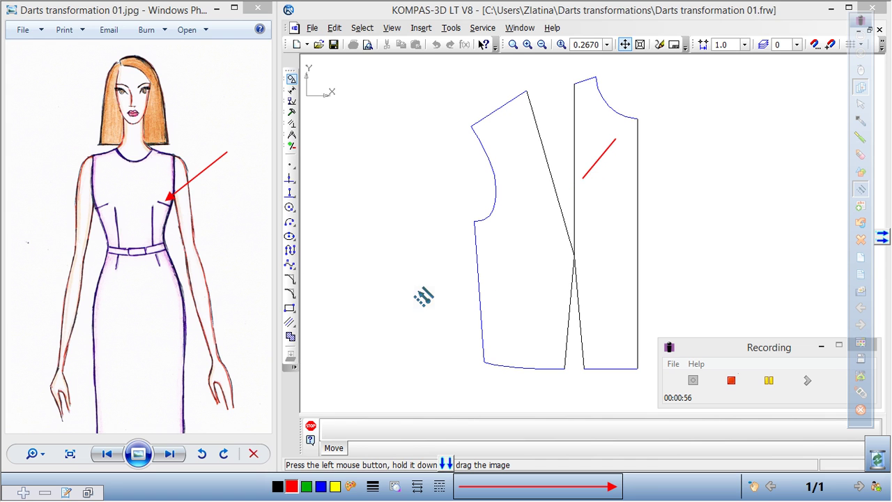
pyautogui.moveTo(403, 292); pyautogui.dragTo(464, 281)
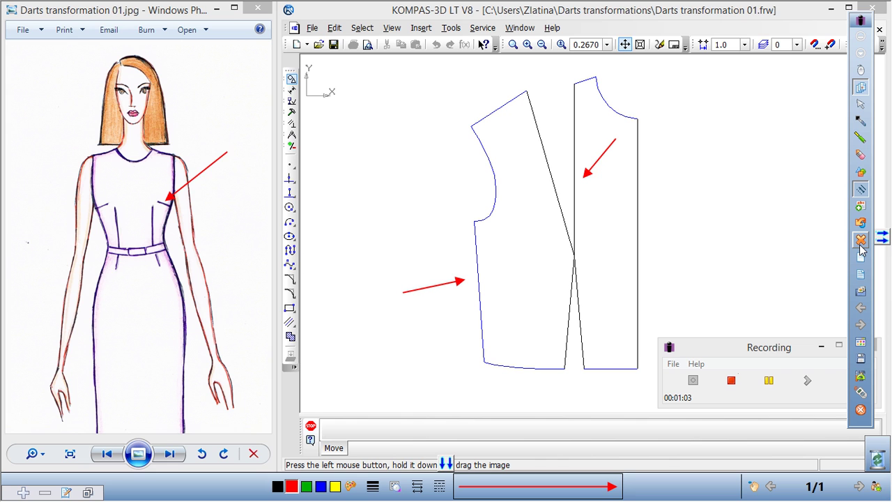
pyautogui.click(861, 241)
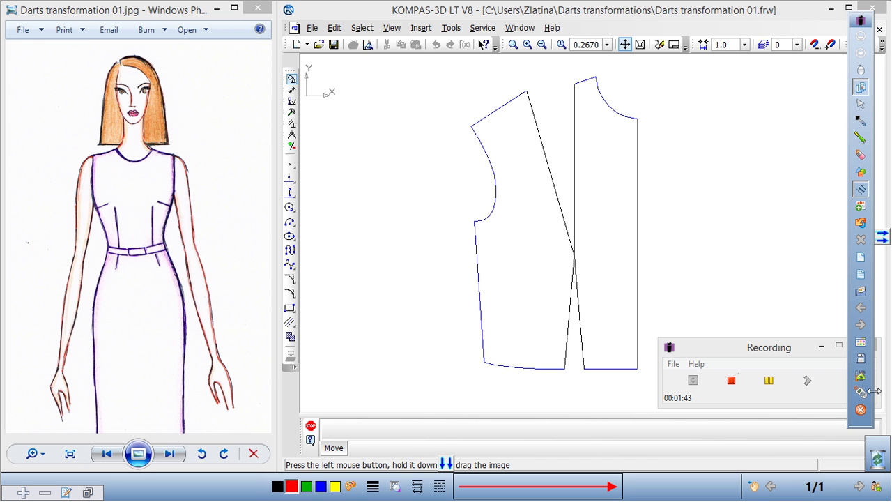
# - Exit the Interwrite annotation session and answer the 'Save changes to Untitled?' prompt
pyautogui.click(862, 410)
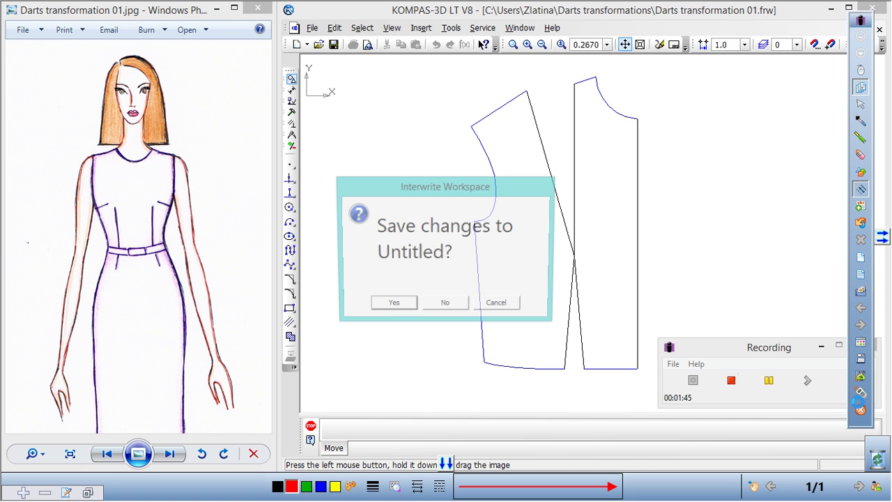
pyautogui.click(426, 306)
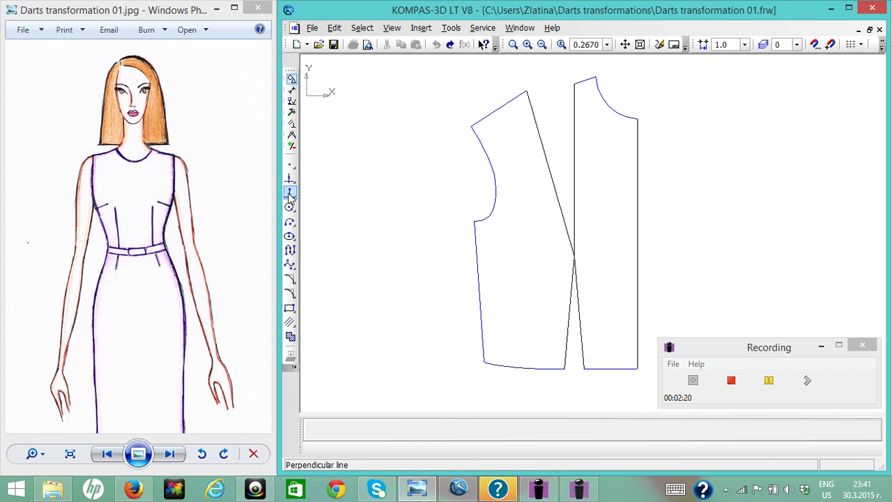
# - Draw a perpendicular from the waist-dart apex onto the left side seam, entering 95
pyautogui.click(289, 196)
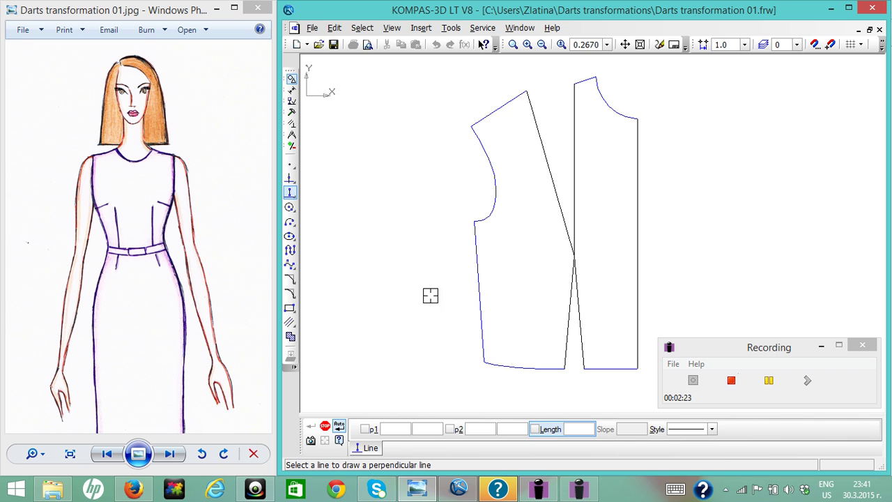
pyautogui.click(475, 276)
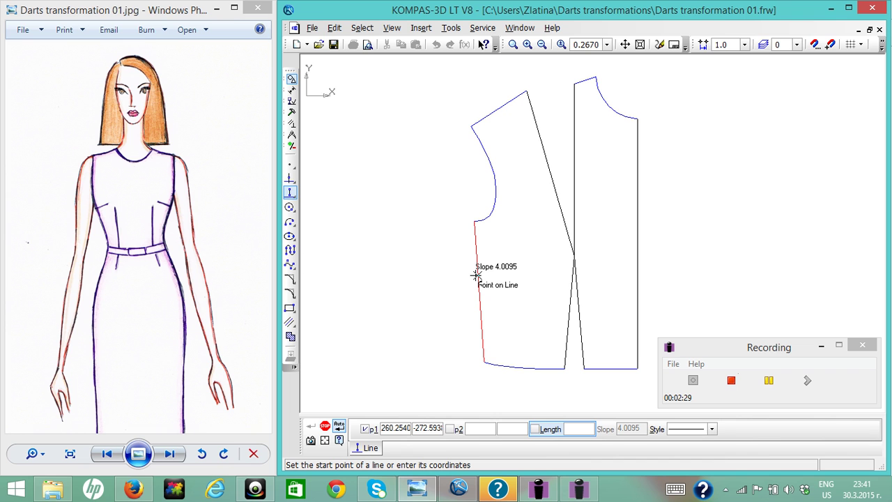
pyautogui.click(574, 258)
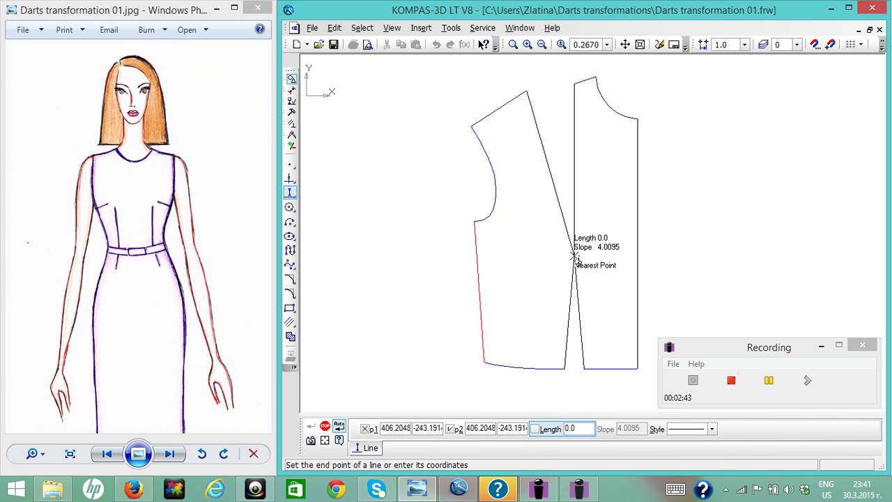
pyautogui.write('95')
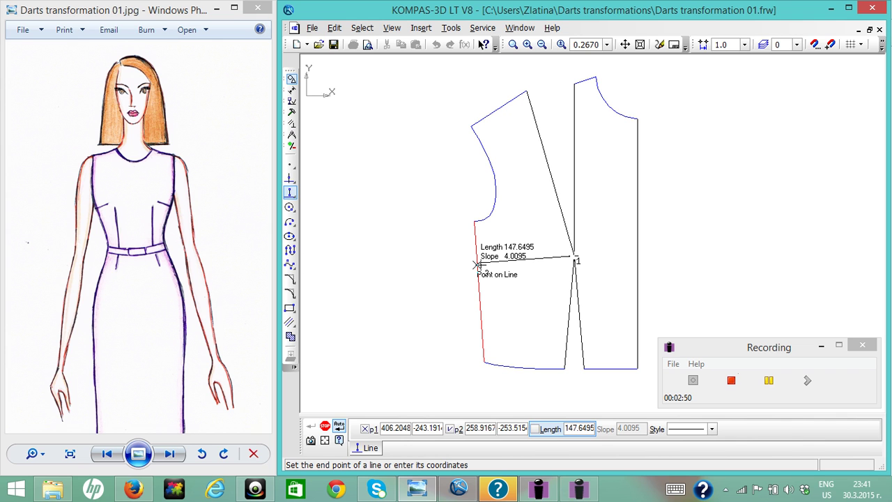
pyautogui.click(478, 264)
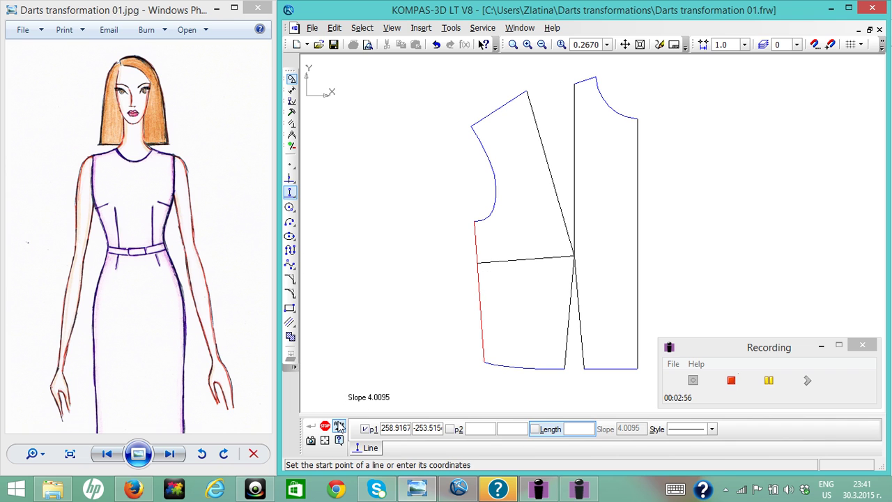
pyautogui.click(338, 427)
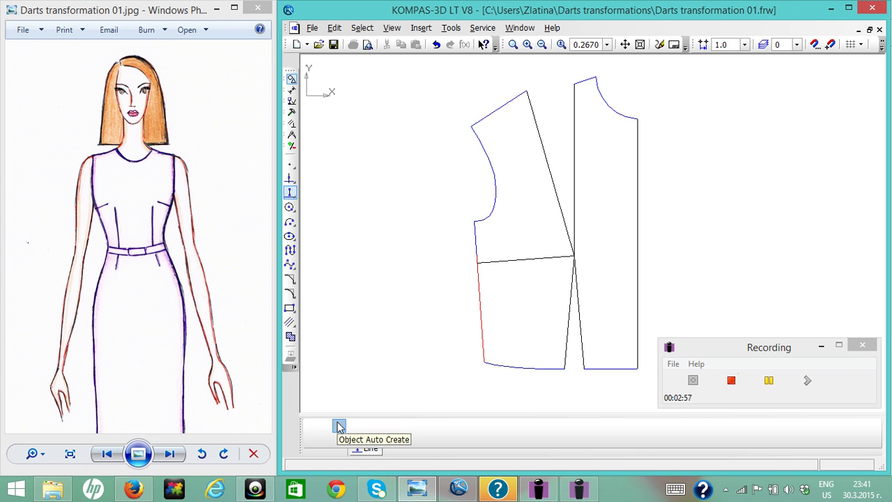
# - End line drawing and bring up the Editing toolbar's Divide Line command
pyautogui.press('Escape')
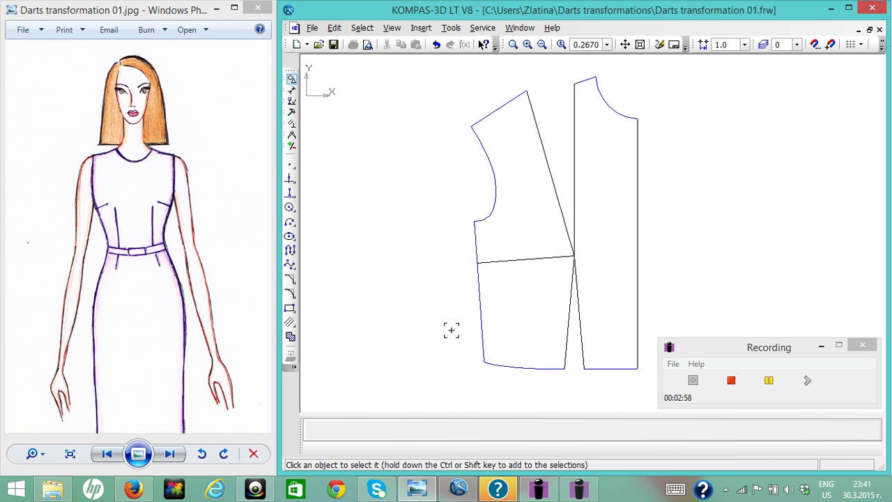
pyautogui.click(291, 113)
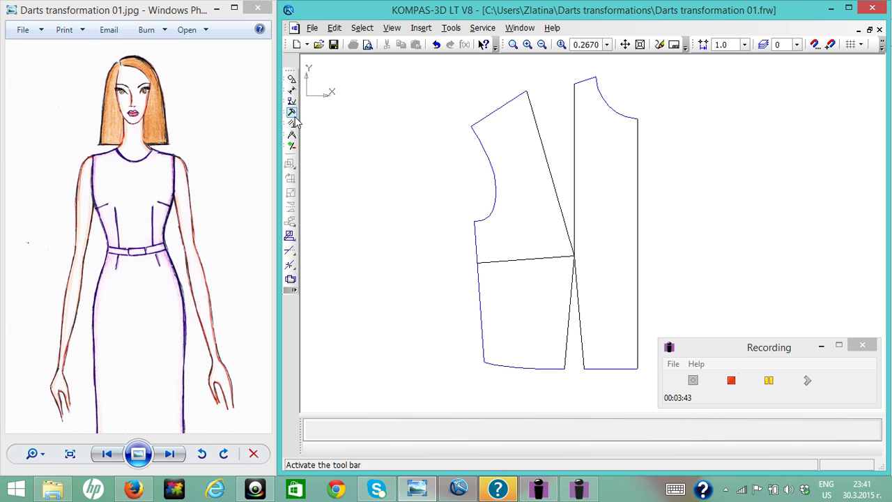
pyautogui.click(289, 268)
# - Divide the left piece's side seam in two at its intersection with the new slash line
pyautogui.click(291, 266)
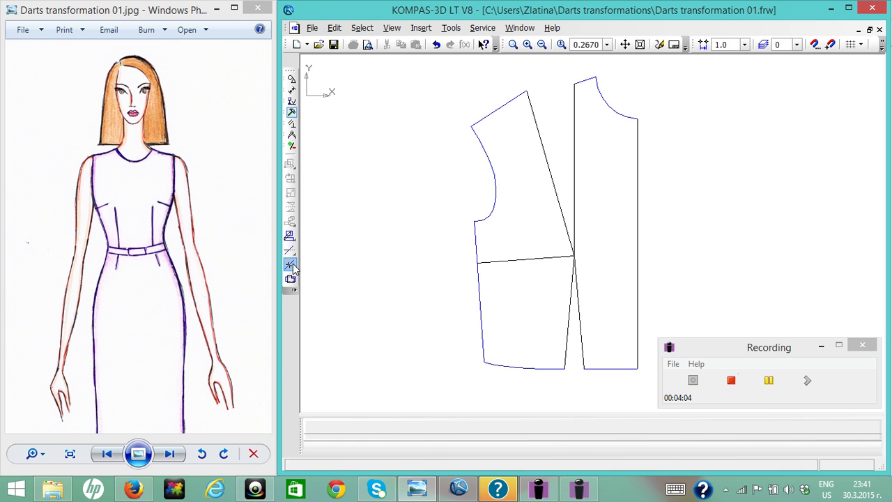
pyautogui.click(480, 312)
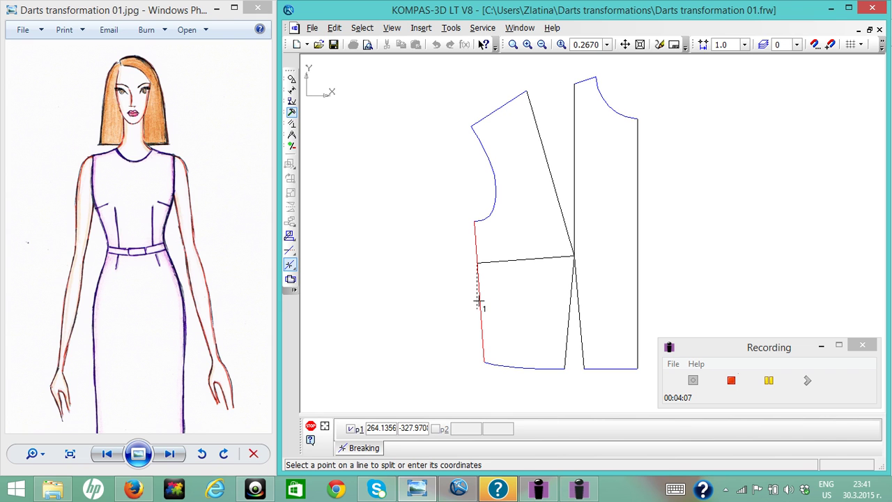
pyautogui.click(476, 264)
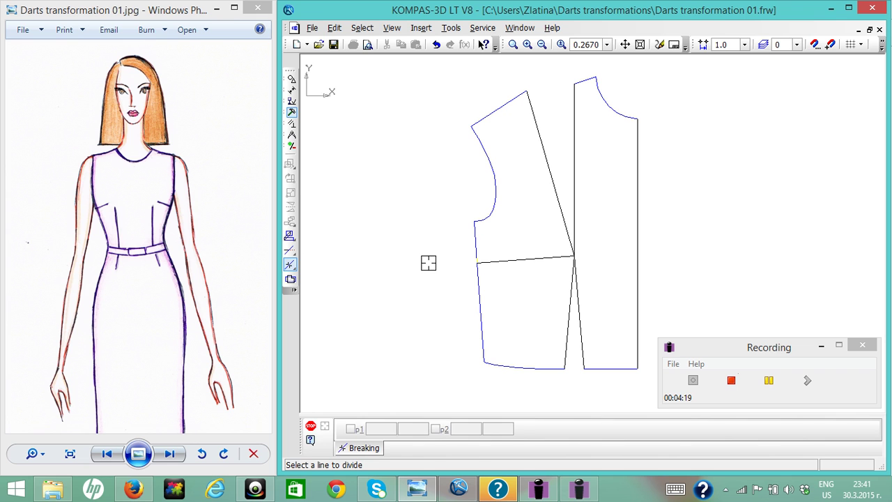
pyautogui.press('Escape')
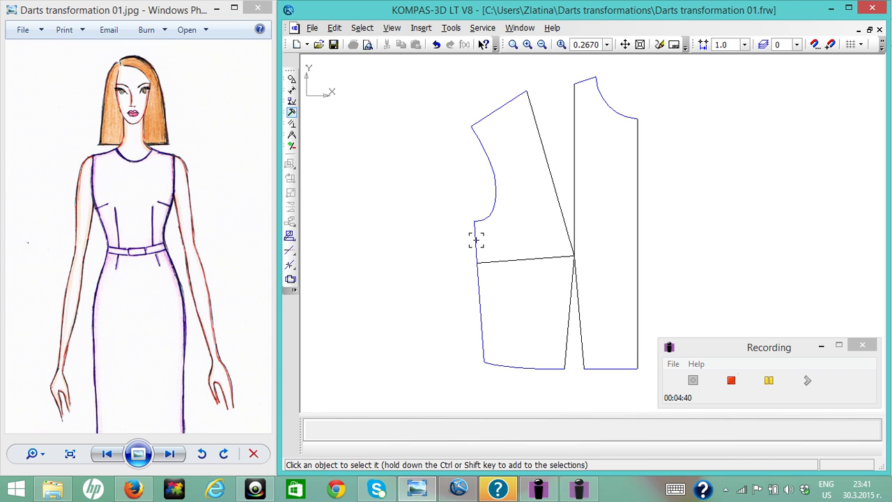
# - Select the upper side seam, armhole, shoulder line, dart leg and new horizontal dart line
pyautogui.click(475, 235)
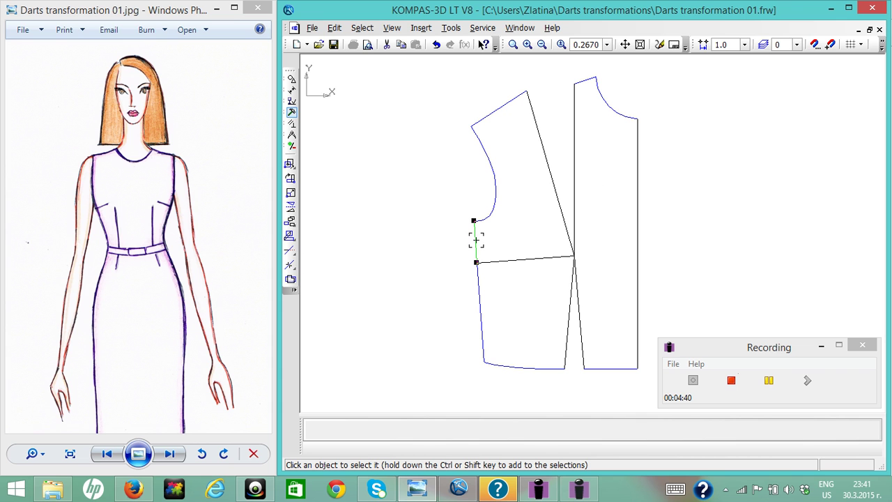
pyautogui.keyDown('shift'); pyautogui.click(492, 216); pyautogui.keyUp('shift')
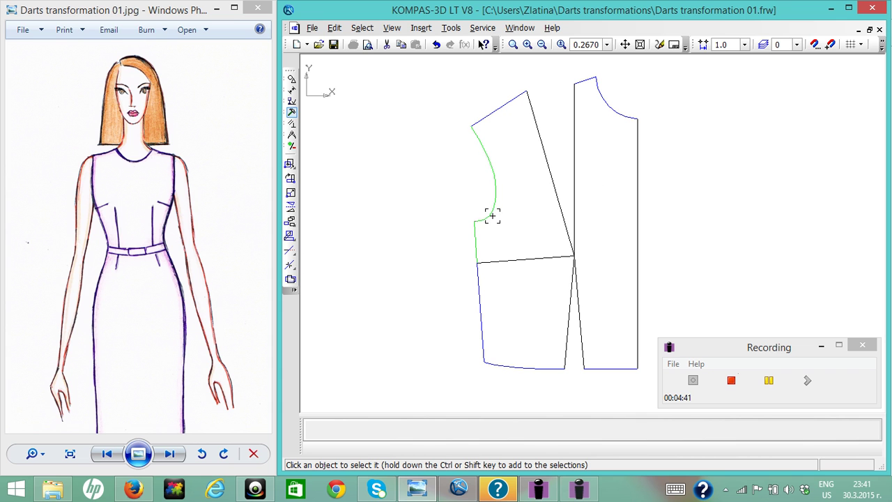
pyautogui.keyDown('shift'); pyautogui.click(493, 114); pyautogui.keyUp('shift')
pyautogui.keyDown('shift'); pyautogui.click(536, 140); pyautogui.keyUp('shift')
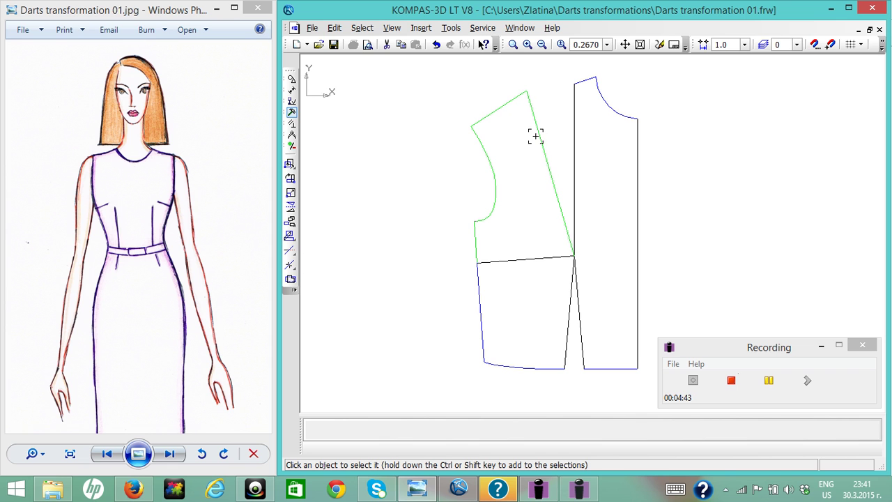
pyautogui.keyDown('shift'); pyautogui.click(517, 262); pyautogui.keyUp('shift')
# - Rotate the selection −16.1284° about the dart apex to close the shoulder dart
pyautogui.click(292, 180)
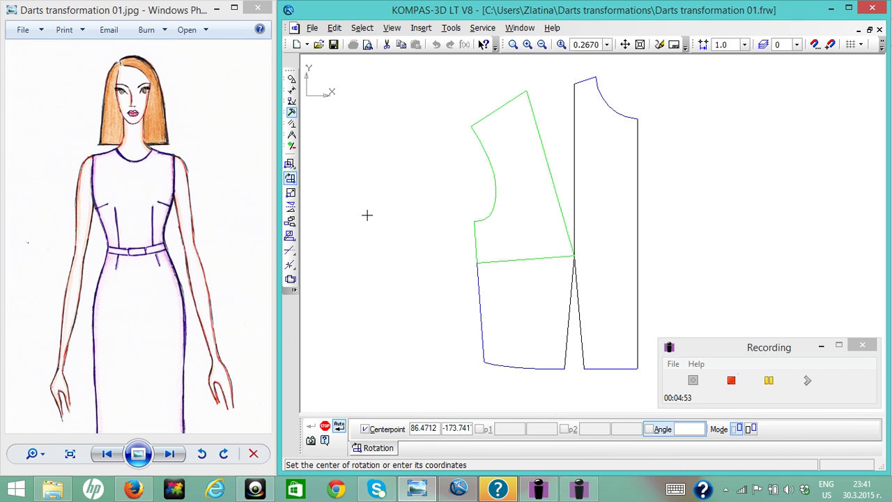
pyautogui.click(574, 256)
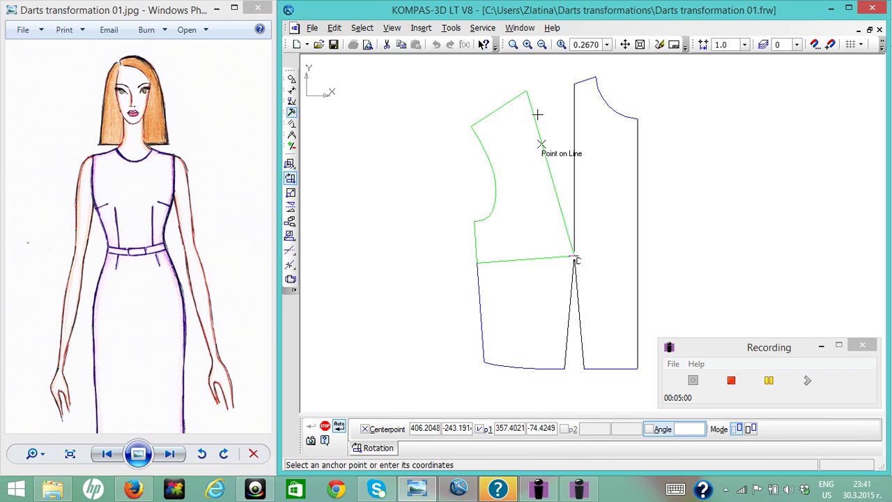
pyautogui.click(526, 91)
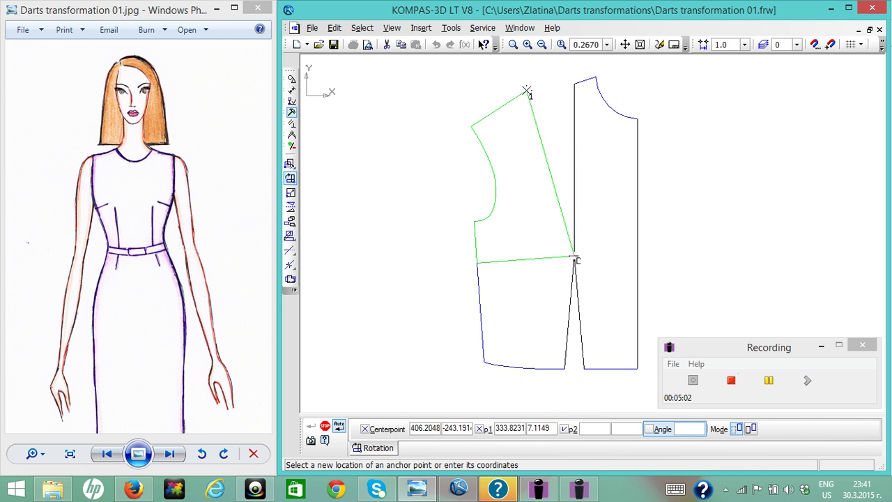
pyautogui.click(573, 83)
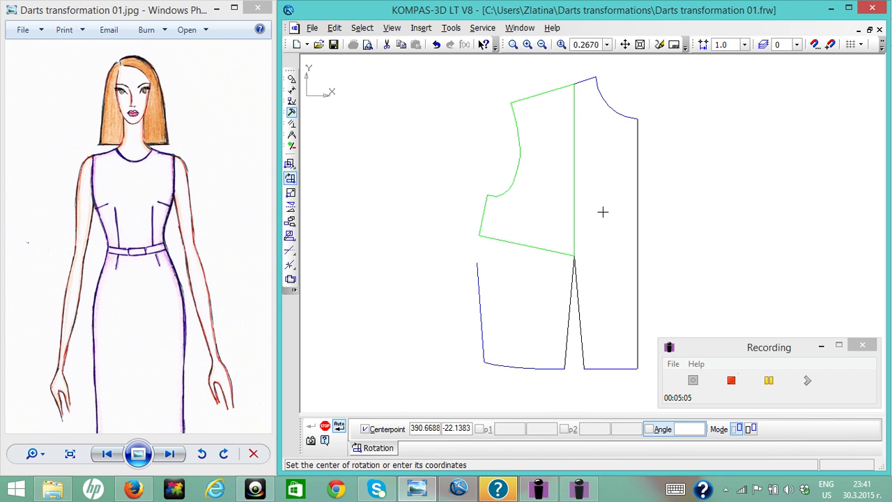
pyautogui.press('Escape')
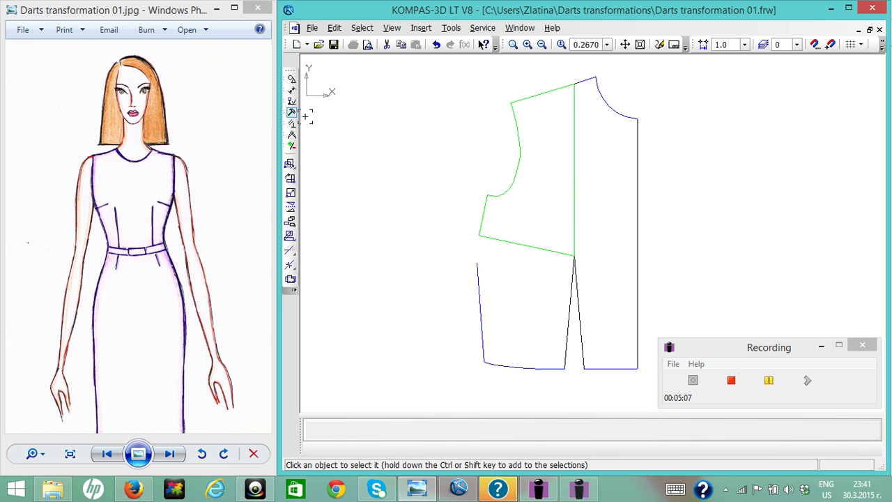
# - Draw a line from the lower side-seam point to the dart apex as the side dart's lower leg
pyautogui.click(291, 78)
pyautogui.click(290, 178)
pyautogui.press('Escape')
pyautogui.press('Escape')
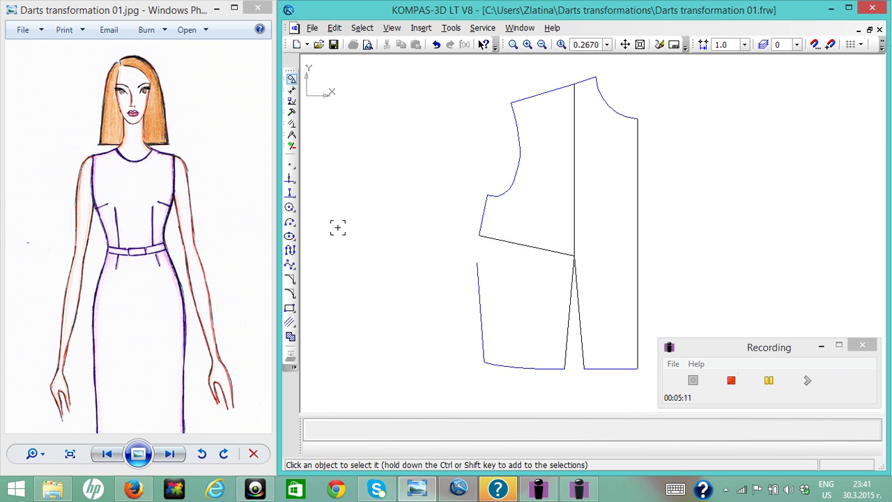
pyautogui.click(291, 193)
pyautogui.moveTo(293, 197); pyautogui.dragTo(309, 194)
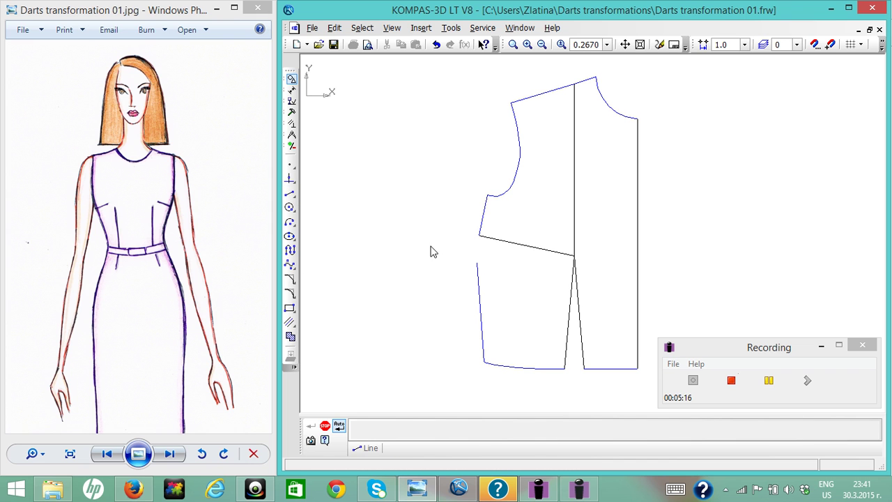
pyautogui.click(477, 264)
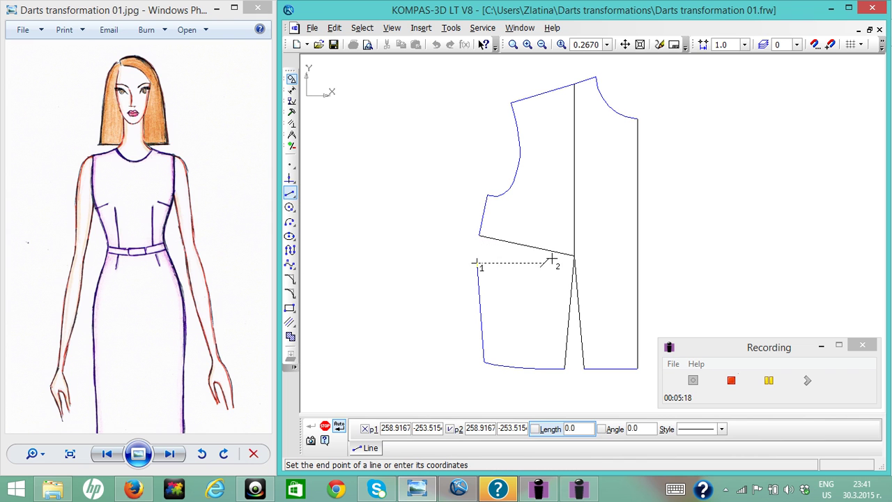
pyautogui.click(574, 256)
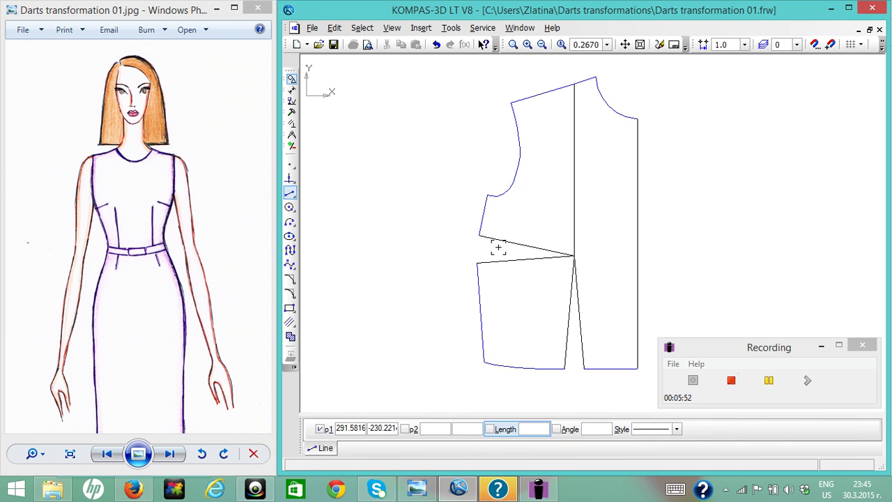
pyautogui.press('Escape')
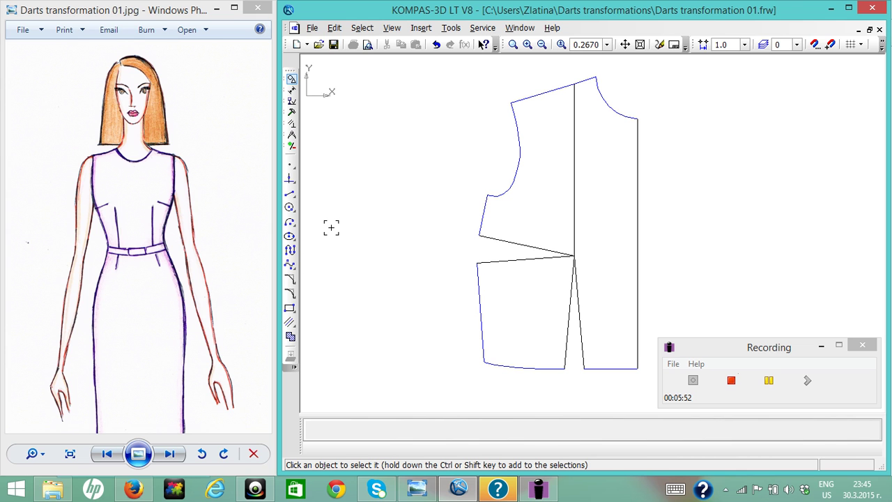
pyautogui.click(290, 180)
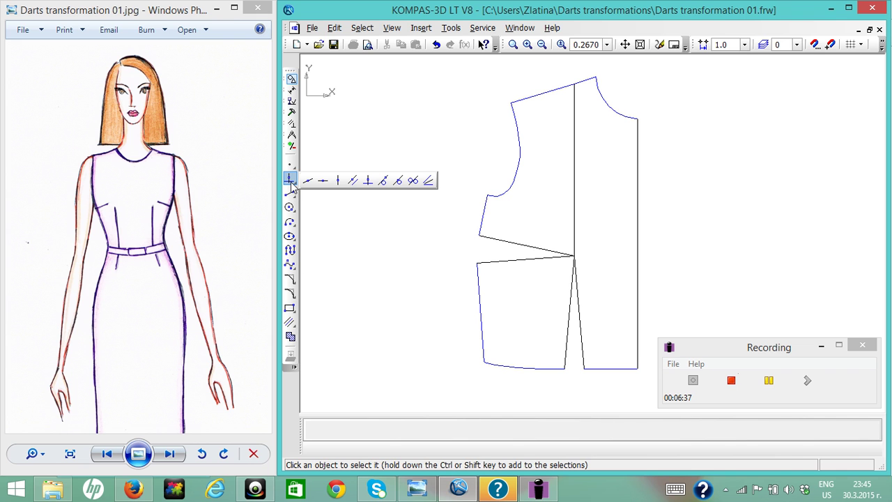
# - Construct the side dart's angle bisector and delete the unneeded near-vertical bisector line
pyautogui.click(428, 180)
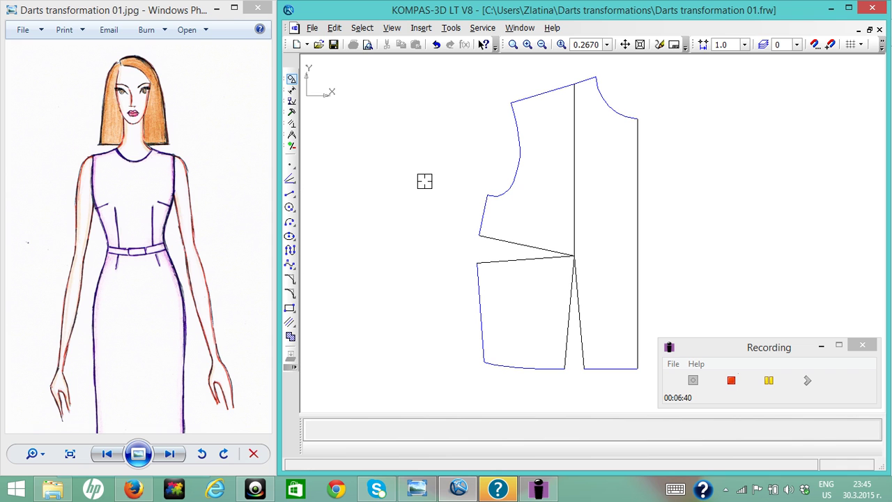
pyautogui.click(521, 241)
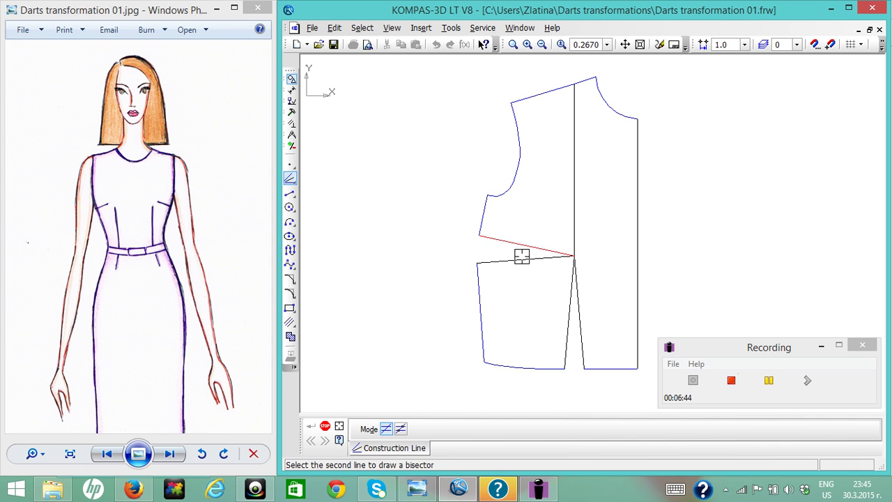
pyautogui.click(521, 260)
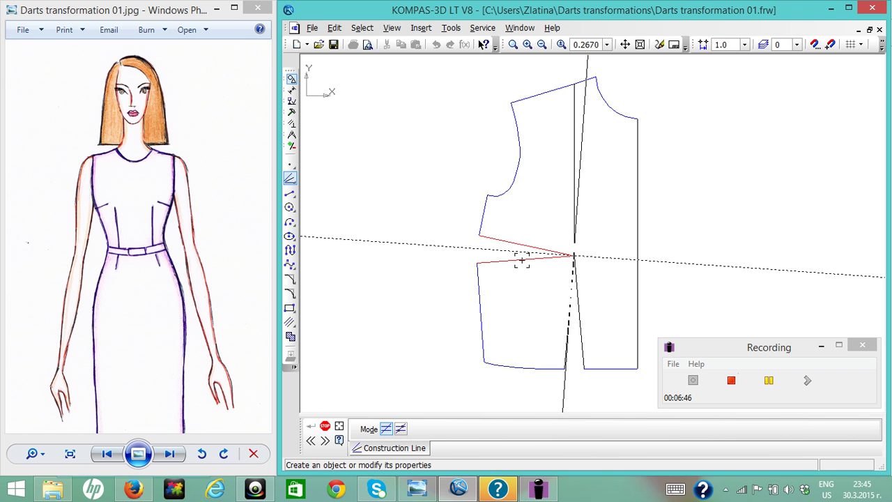
pyautogui.hotkey('ctrl', 'Return')
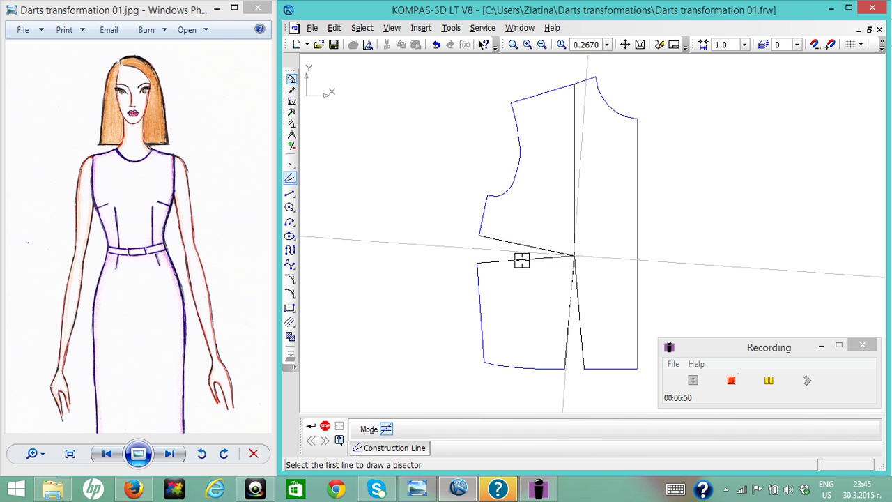
pyautogui.press('Escape')
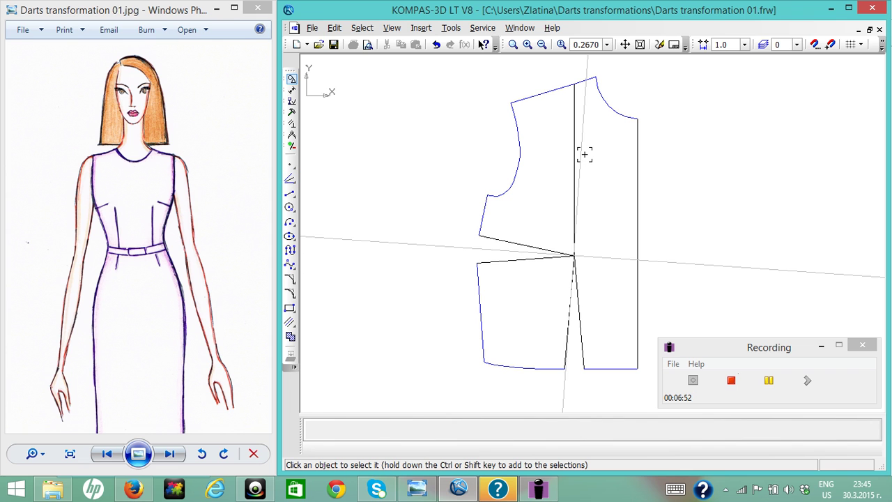
pyautogui.click(585, 154)
pyautogui.press('Delete')
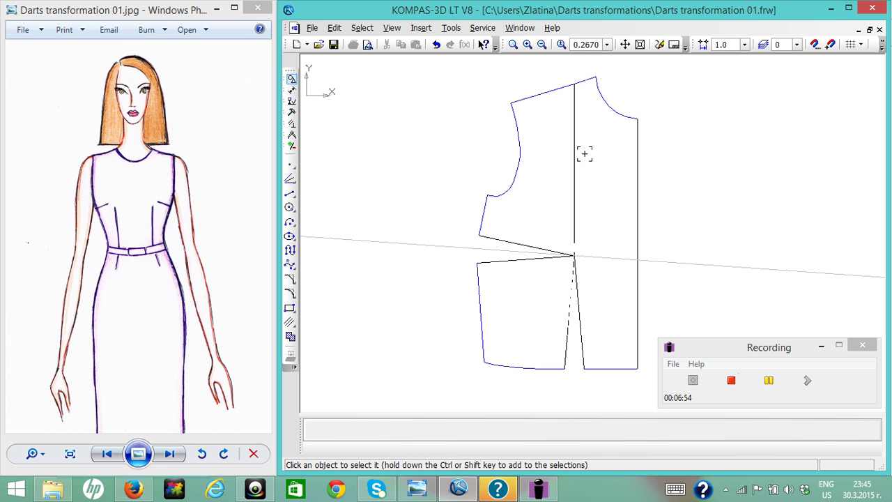
# - Construct the vertical bisector between the two waist-dart legs through the apex
pyautogui.click(290, 177)
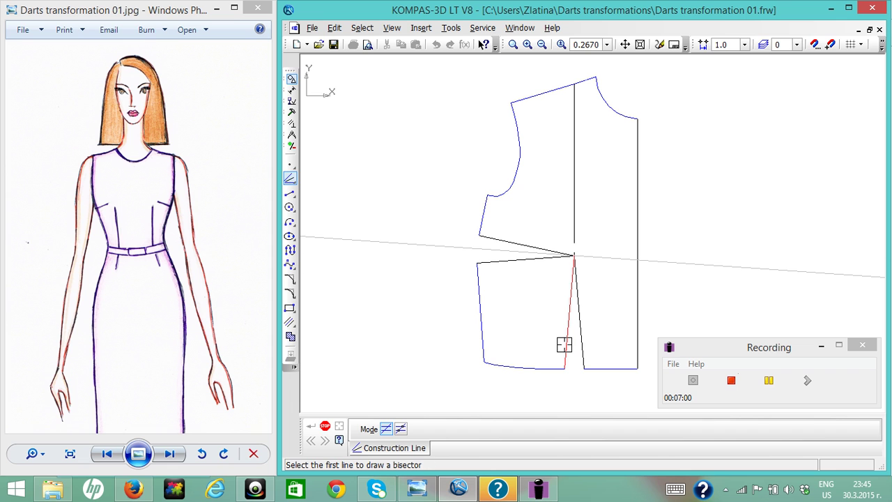
pyautogui.click(565, 344)
pyautogui.click(580, 346)
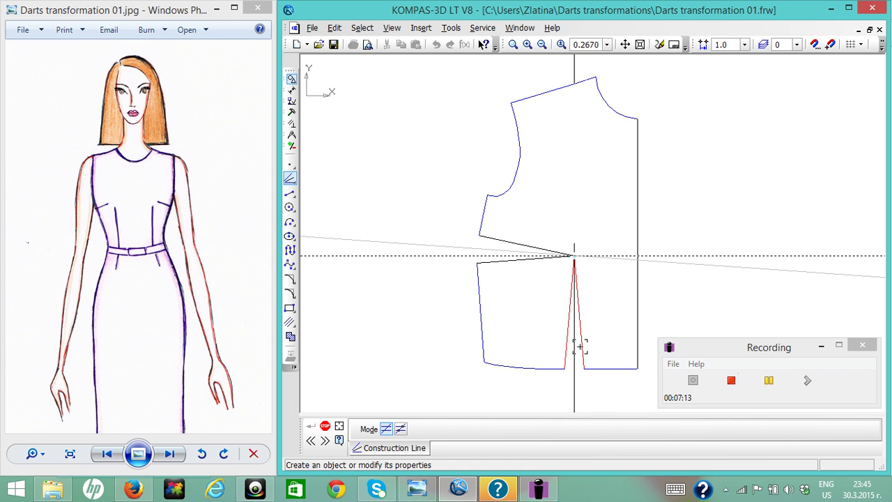
pyautogui.click(579, 347)
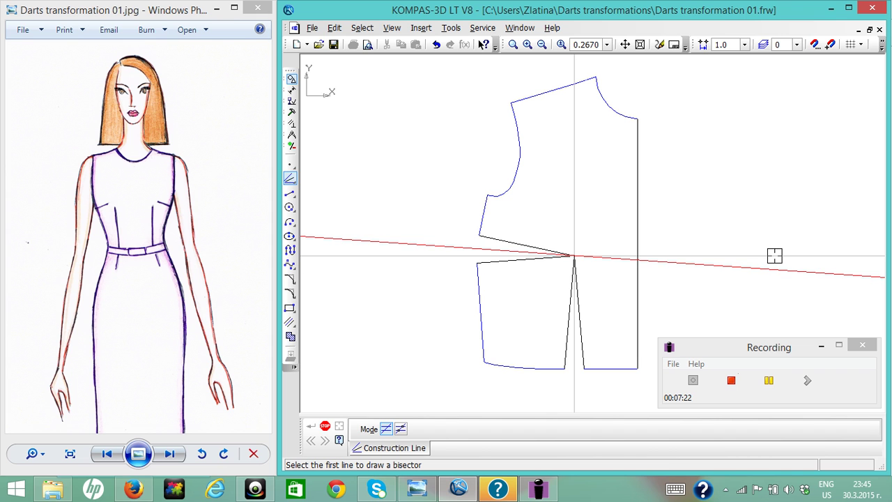
pyautogui.press('Escape')
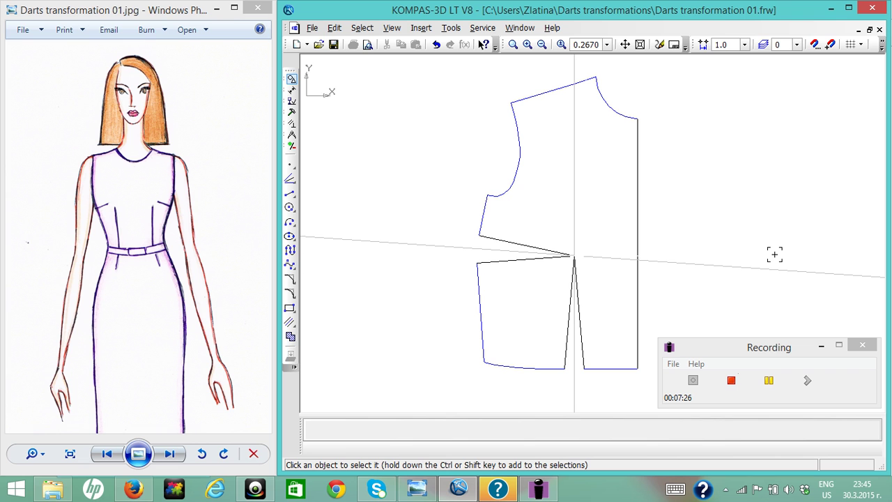
# - Centre a circle of radius 25 on the shared dart apex, then zoom in on the pattern
pyautogui.click(291, 208)
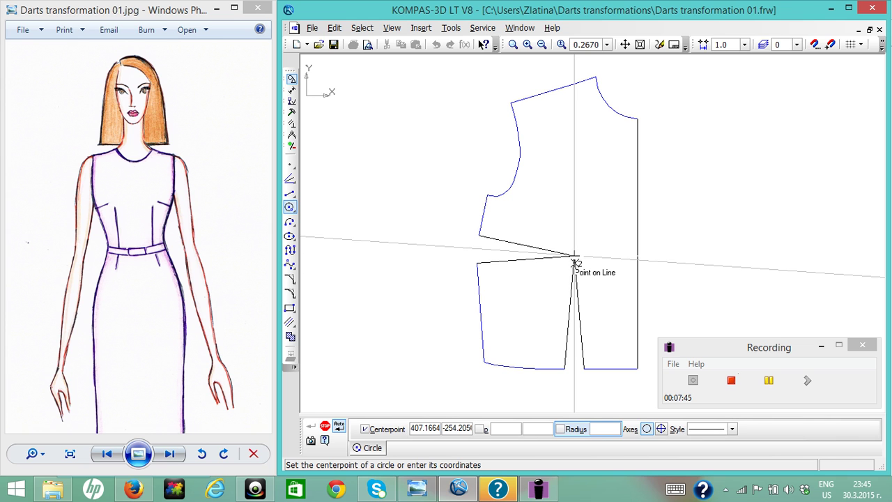
pyautogui.click(575, 259)
pyautogui.write('25')
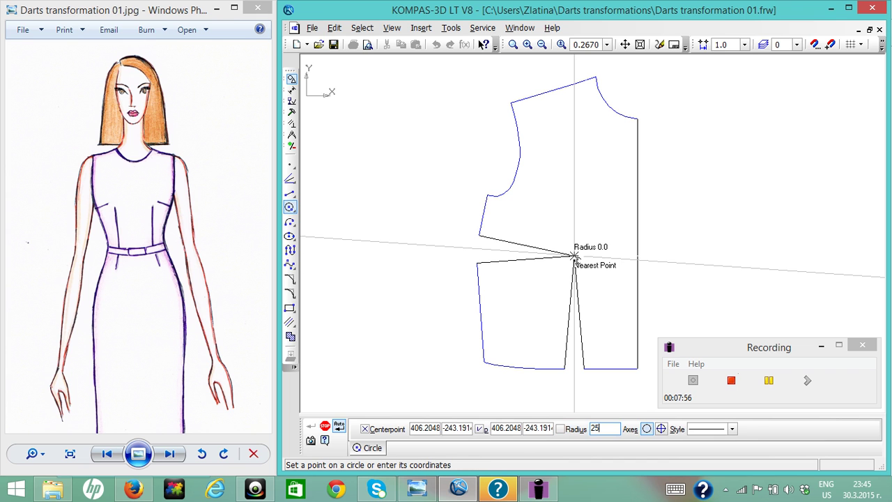
pyautogui.press('Return')
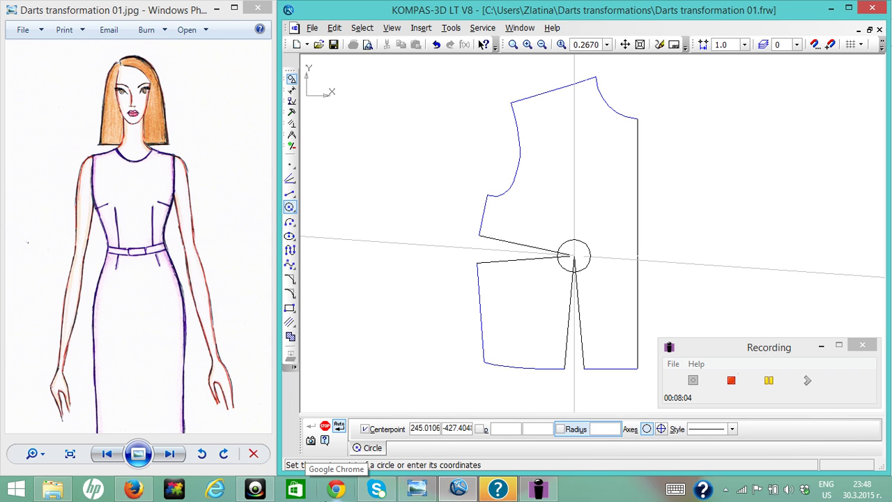
pyautogui.click(527, 44)
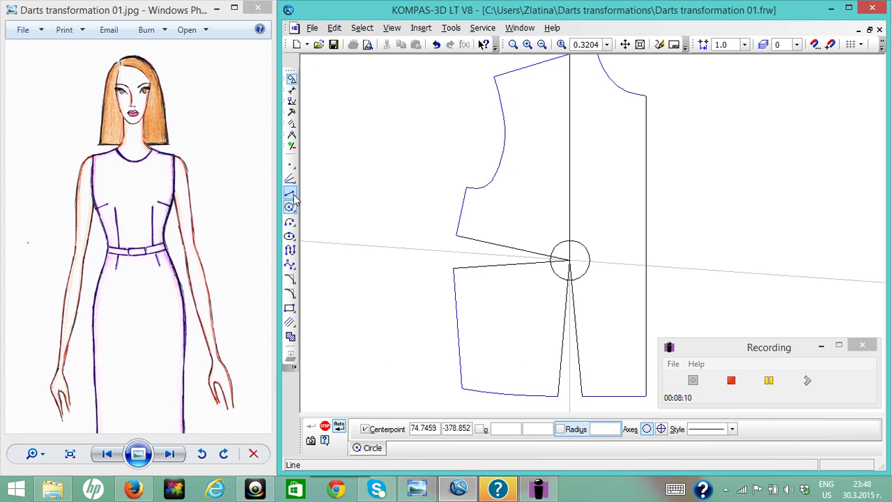
# - Switch to the line segment tool with the thin line style
pyautogui.moveTo(293, 200); pyautogui.dragTo(309, 201)
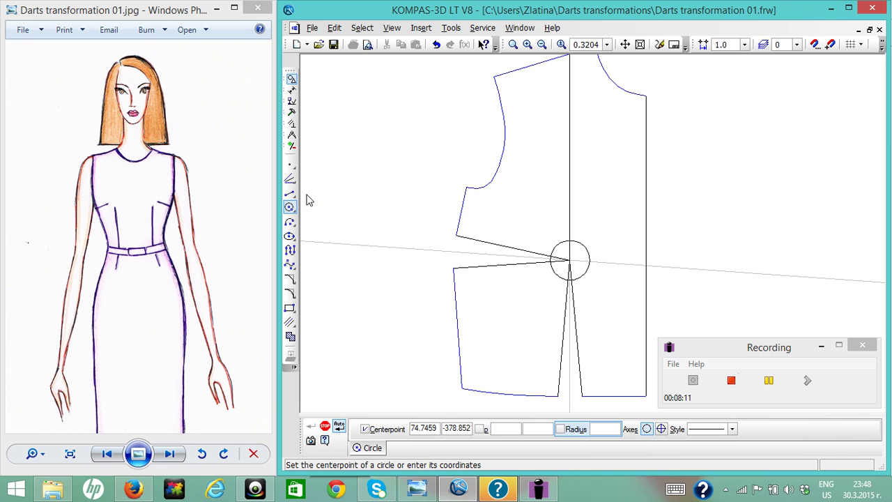
pyautogui.click(722, 428)
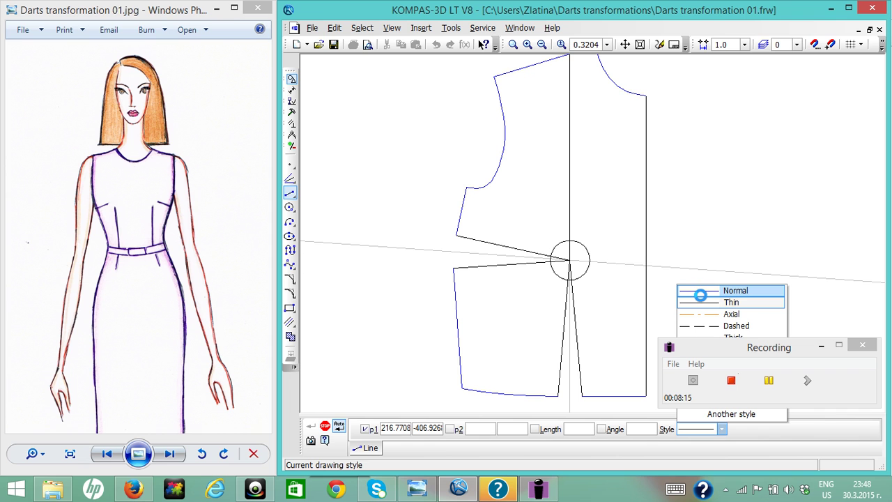
pyautogui.click(700, 298)
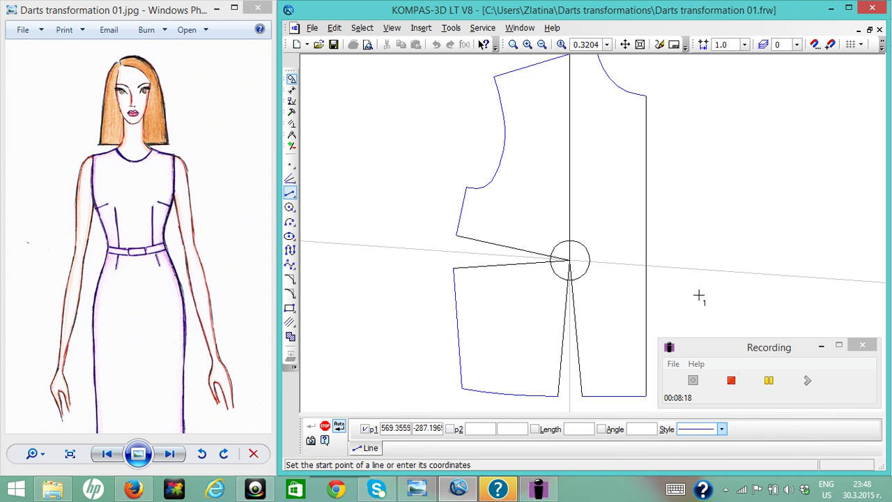
# - Draw the upper side-dart leg from the side-seam point to the circle intersection near the apex
pyautogui.click(454, 237)
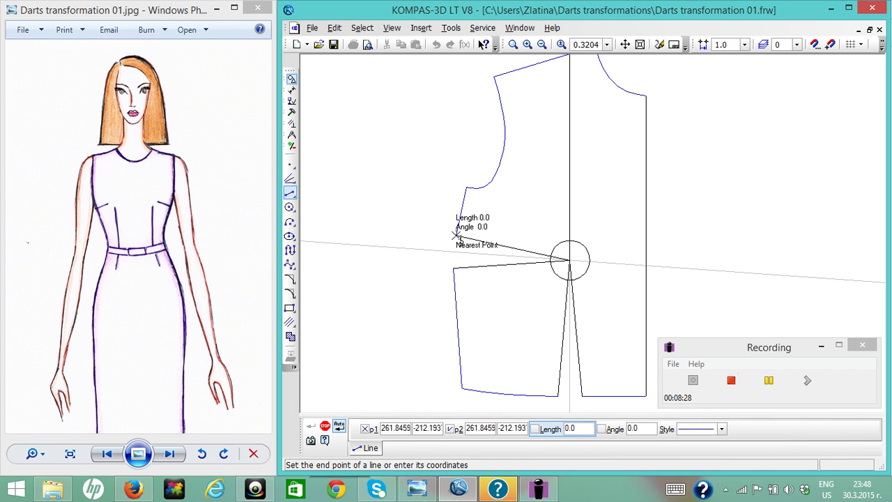
pyautogui.click(554, 257)
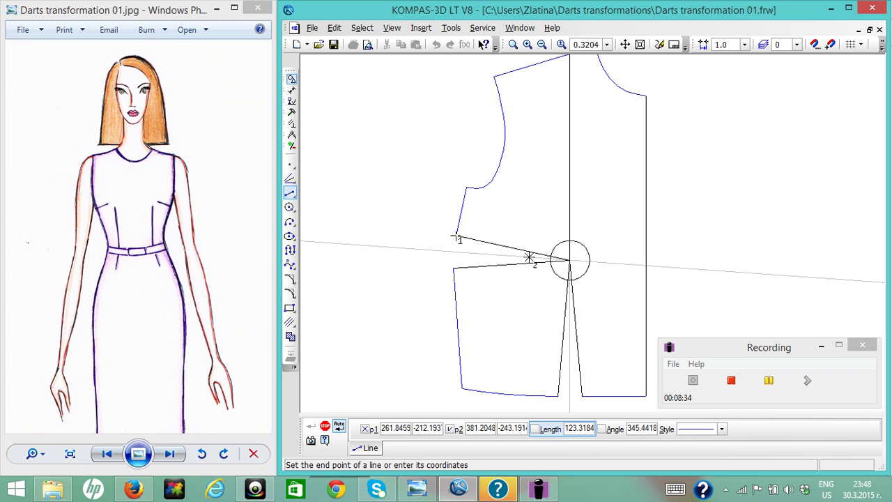
pyautogui.click(527, 44)
pyautogui.click(527, 44)
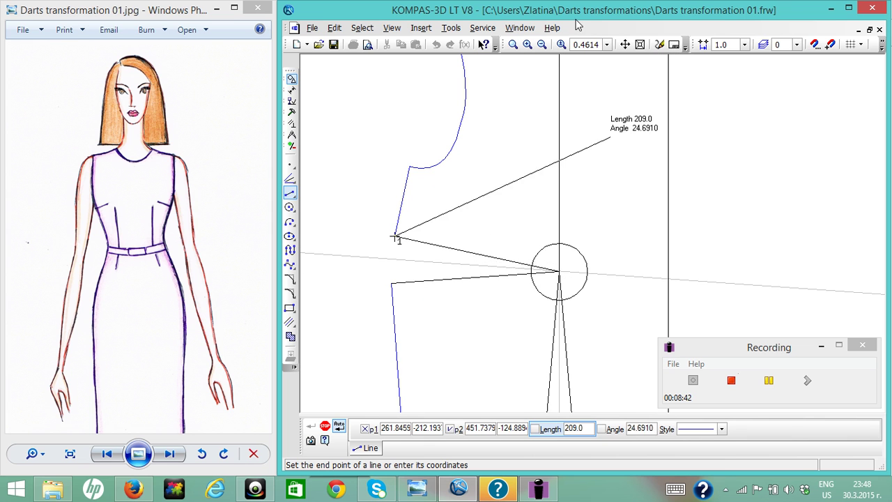
pyautogui.click(527, 44)
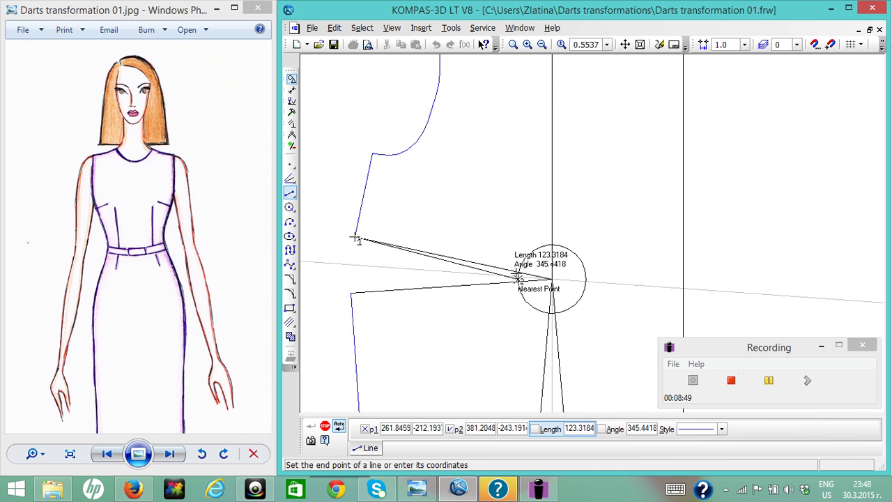
pyautogui.click(528, 44)
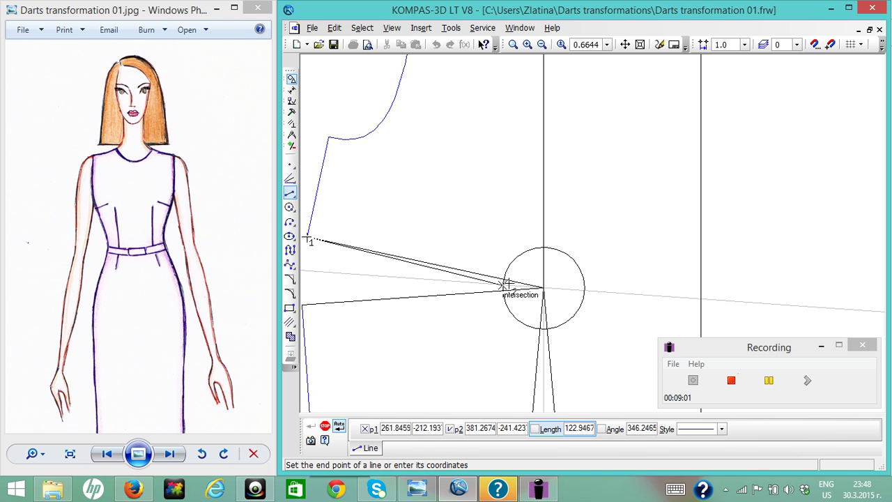
pyautogui.click(506, 284)
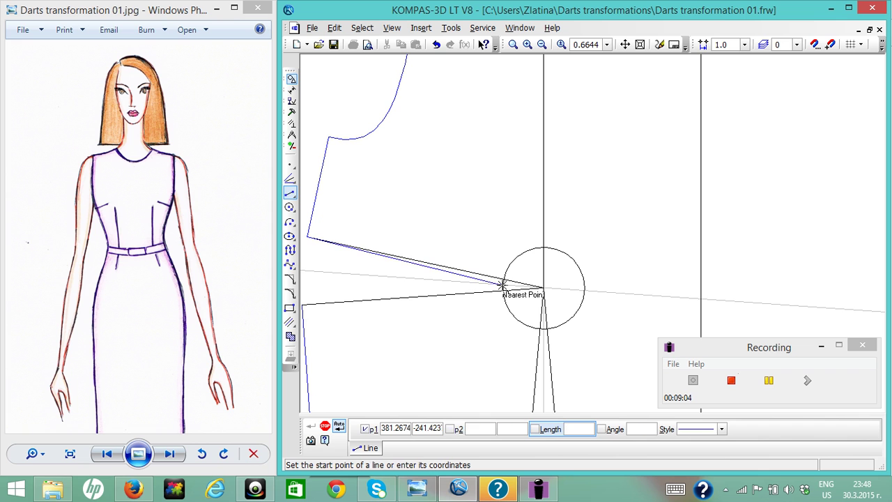
pyautogui.click(625, 44)
# - Draw the lower side-dart leg from the lower side-seam corner to the dart point
pyautogui.moveTo(626, 99); pyautogui.dragTo(699, 77)
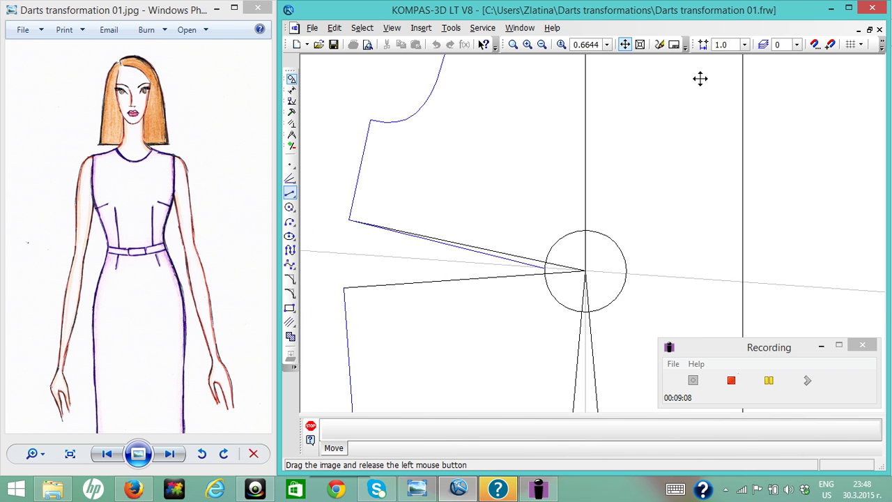
pyautogui.click(624, 44)
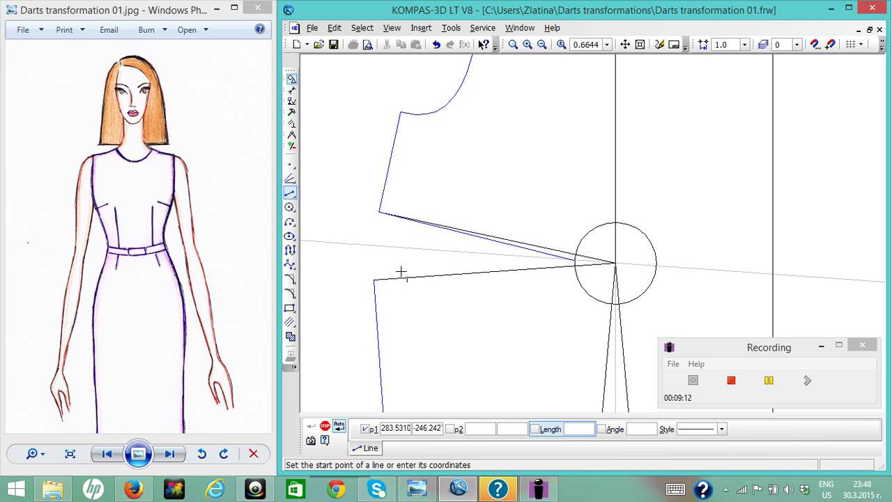
pyautogui.click(374, 280)
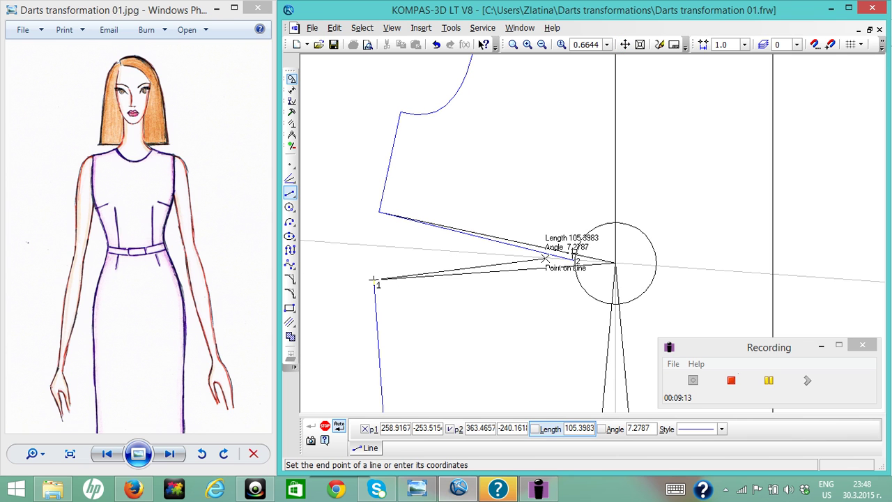
pyautogui.click(574, 264)
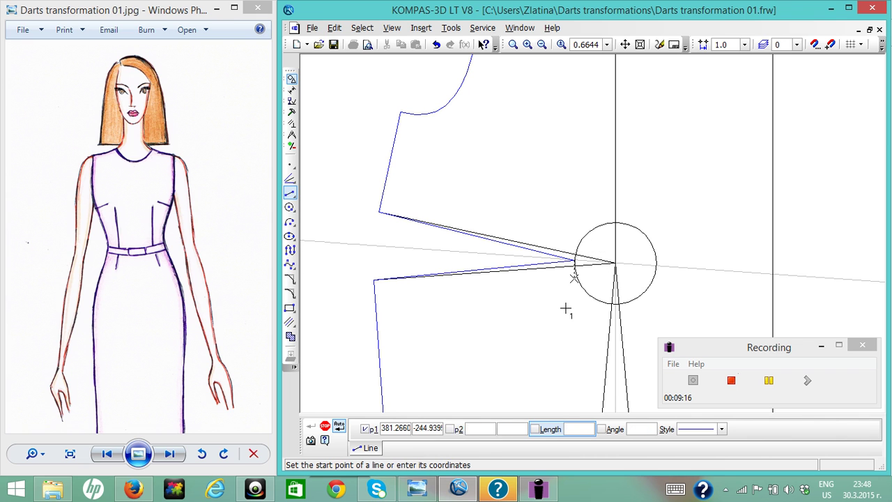
pyautogui.click(712, 115)
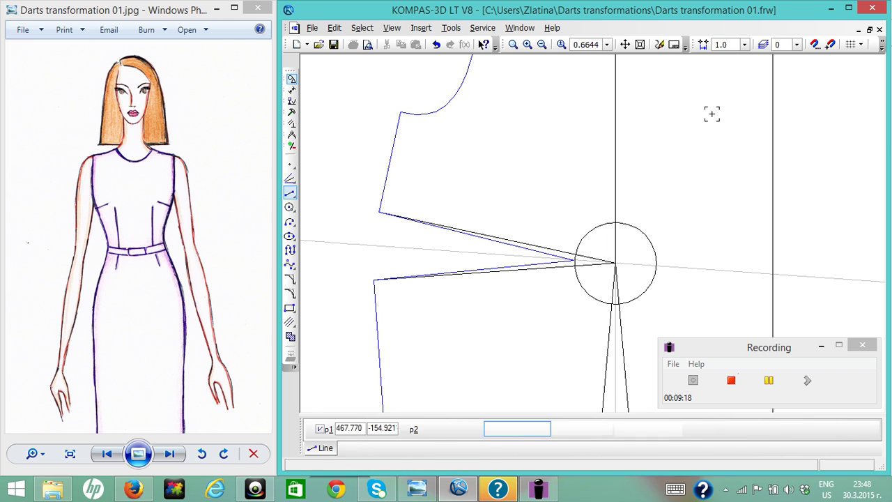
pyautogui.press('Escape')
pyautogui.click(625, 44)
pyautogui.moveTo(676, 264)
pyautogui.mouseDown()
pyautogui.moveTo(652, 195)
pyautogui.moveTo(615, 135)
pyautogui.mouseUp()
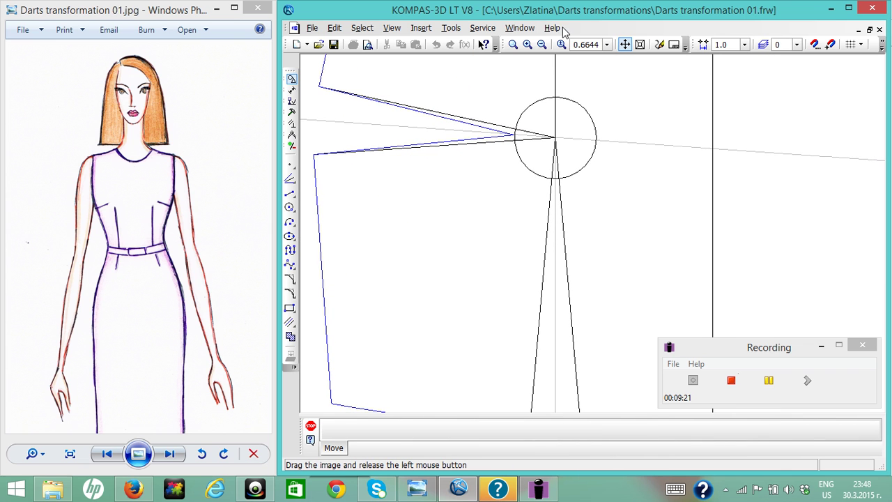
pyautogui.click(542, 44)
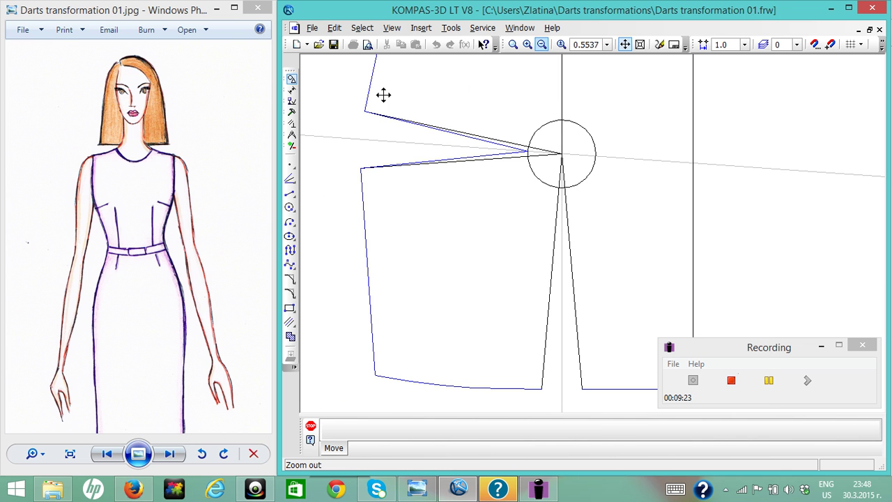
pyautogui.click(290, 193)
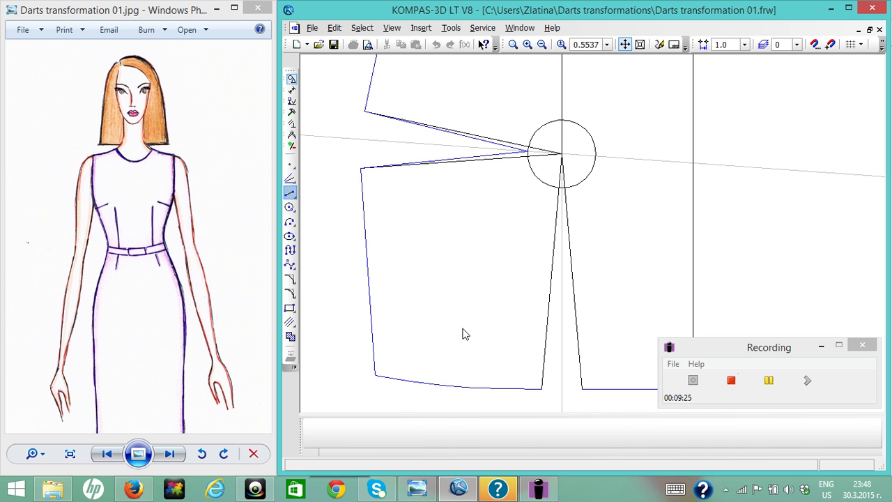
# - Redraw both waist-dart legs from the waist ends up to the bottom of the circle
pyautogui.click(543, 389)
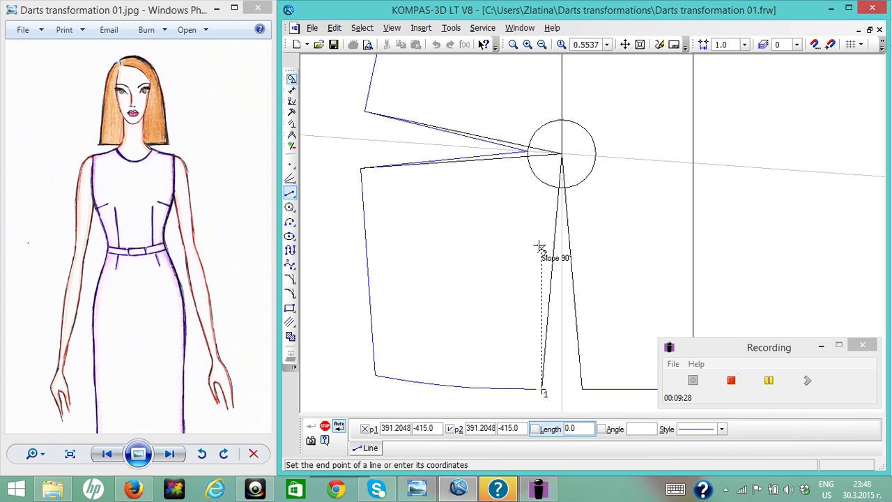
pyautogui.click(568, 189)
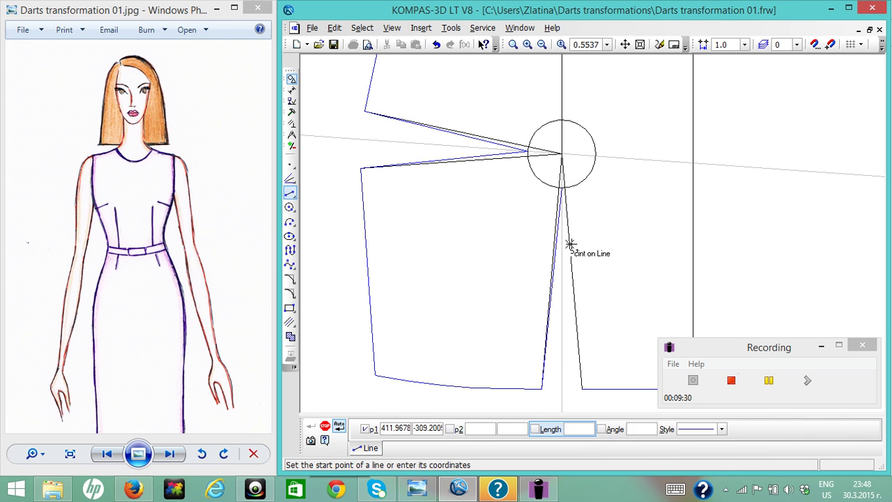
pyautogui.click(582, 388)
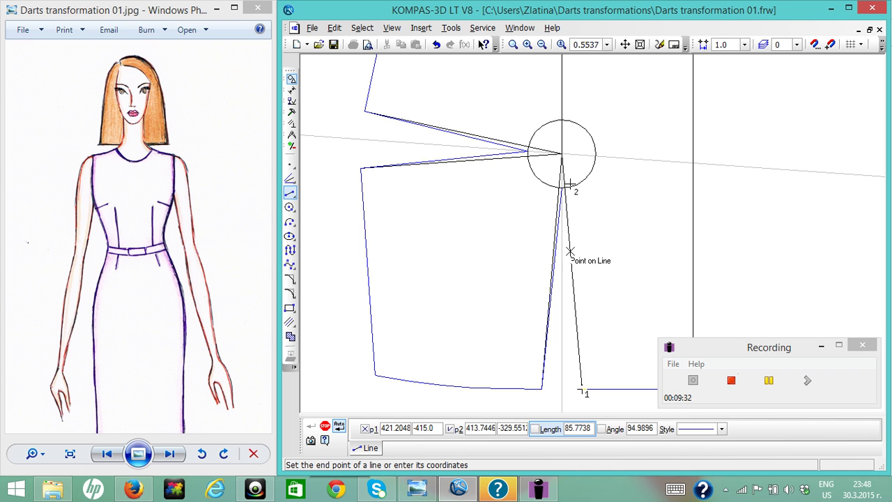
pyautogui.click(563, 188)
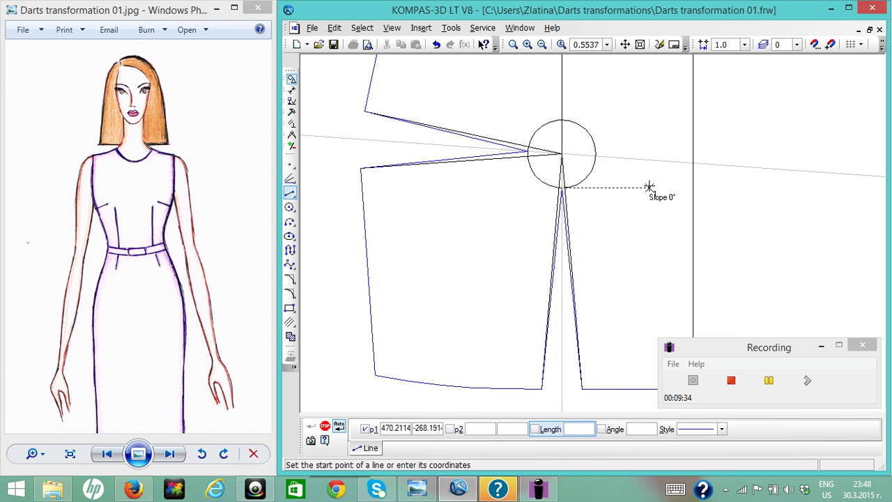
pyautogui.press('Escape')
# - Delete the horizontal construction line
pyautogui.click(654, 161)
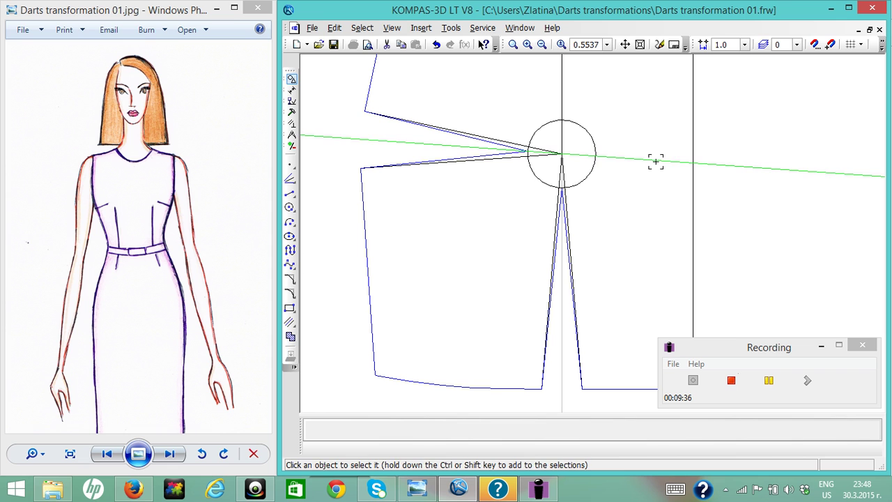
pyautogui.press('Delete')
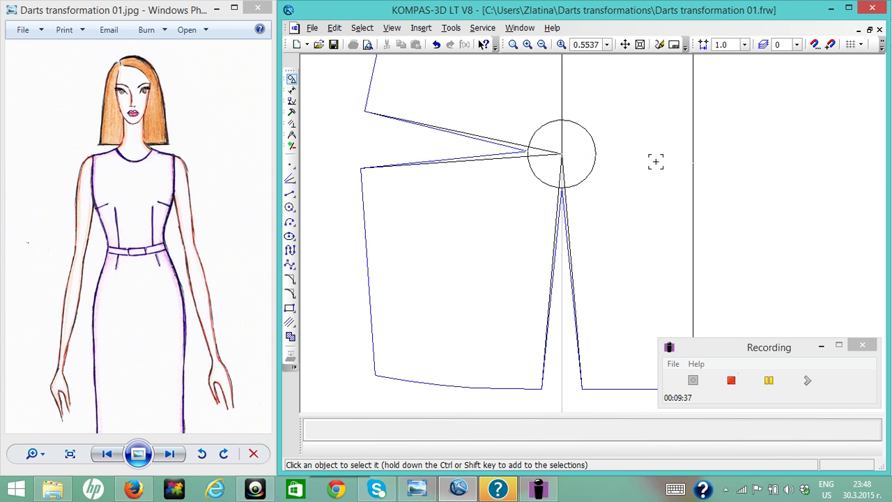
pyautogui.click(561, 307)
# - Delete the vertical construction line and the circle, then centre the whole bodice in view
pyautogui.press('Delete')
pyautogui.click(591, 163)
pyautogui.press('Delete')
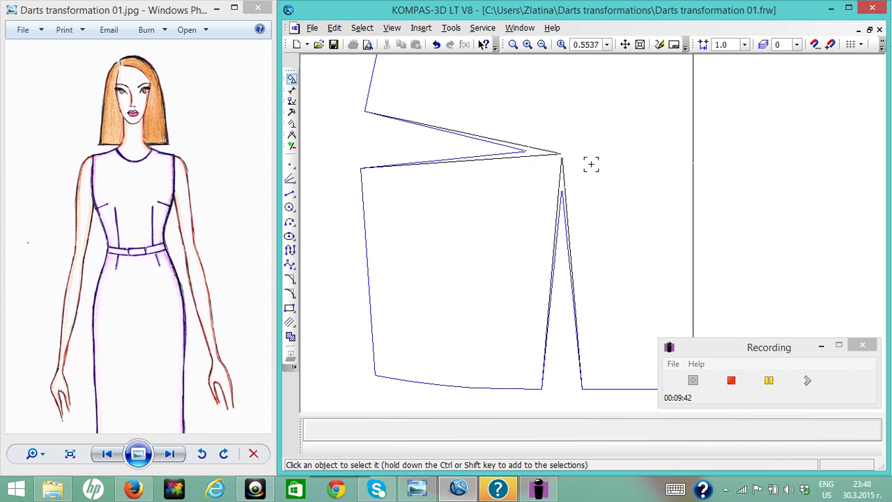
pyautogui.click(542, 45)
pyautogui.click(627, 45)
pyautogui.moveTo(671, 116); pyautogui.dragTo(631, 210)
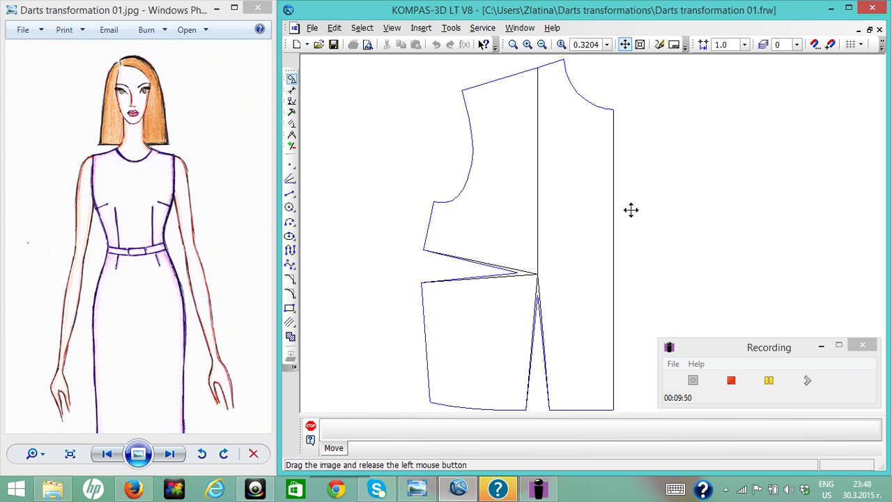